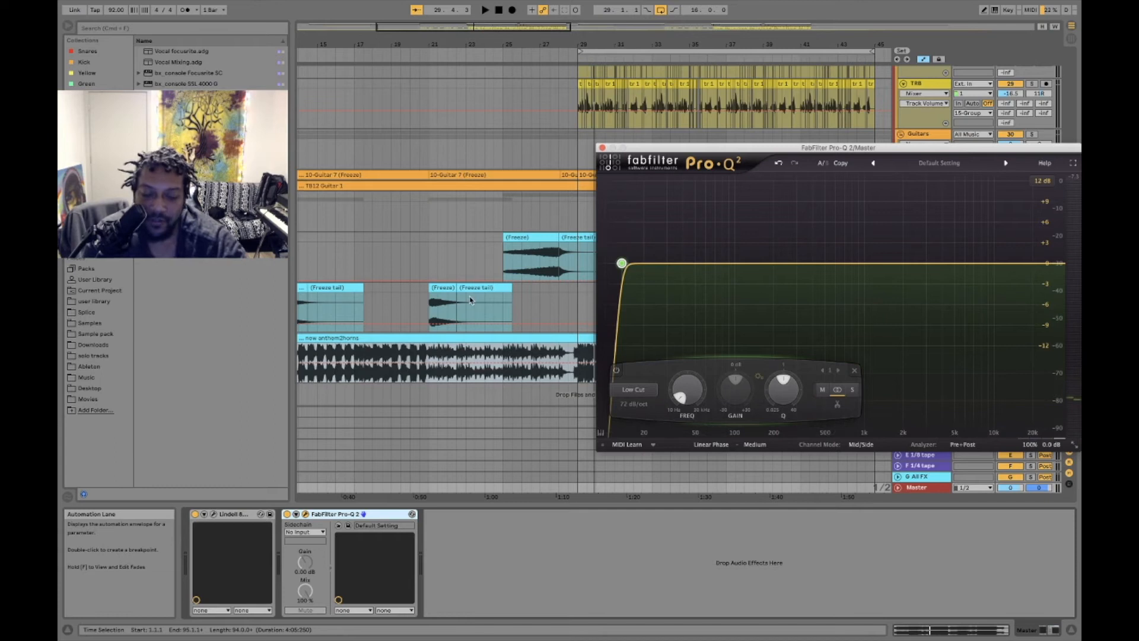
Show the EQ's piano keyboard and set the low-cut band's frequency to B-1 (15.434 Hz)
left_click_drag(667, 153, 532, 152)
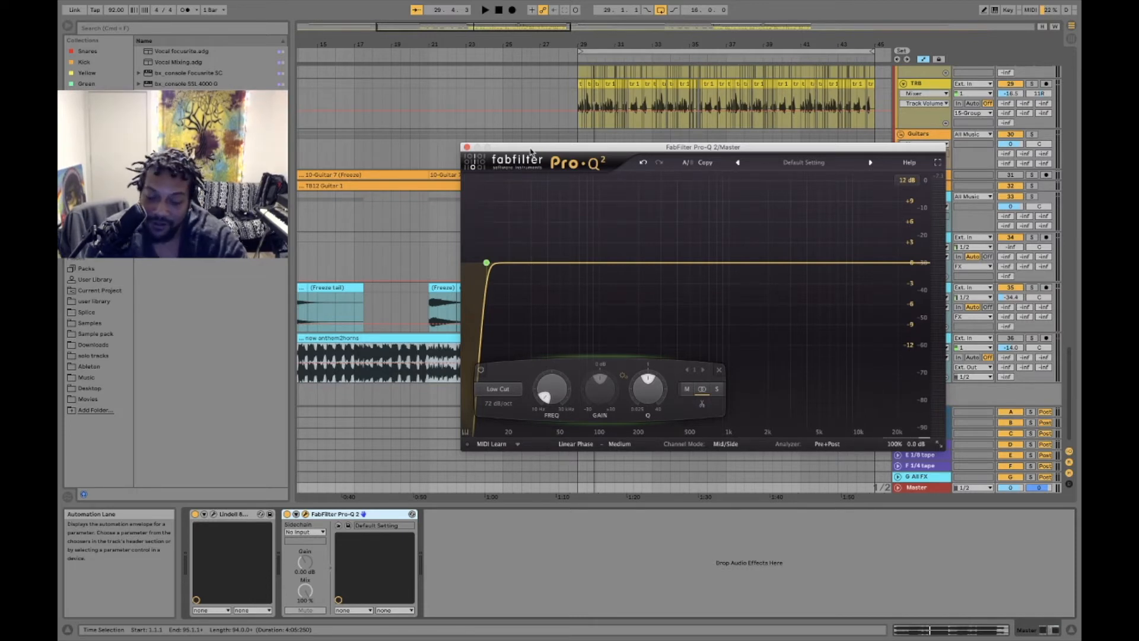
left_click(466, 433)
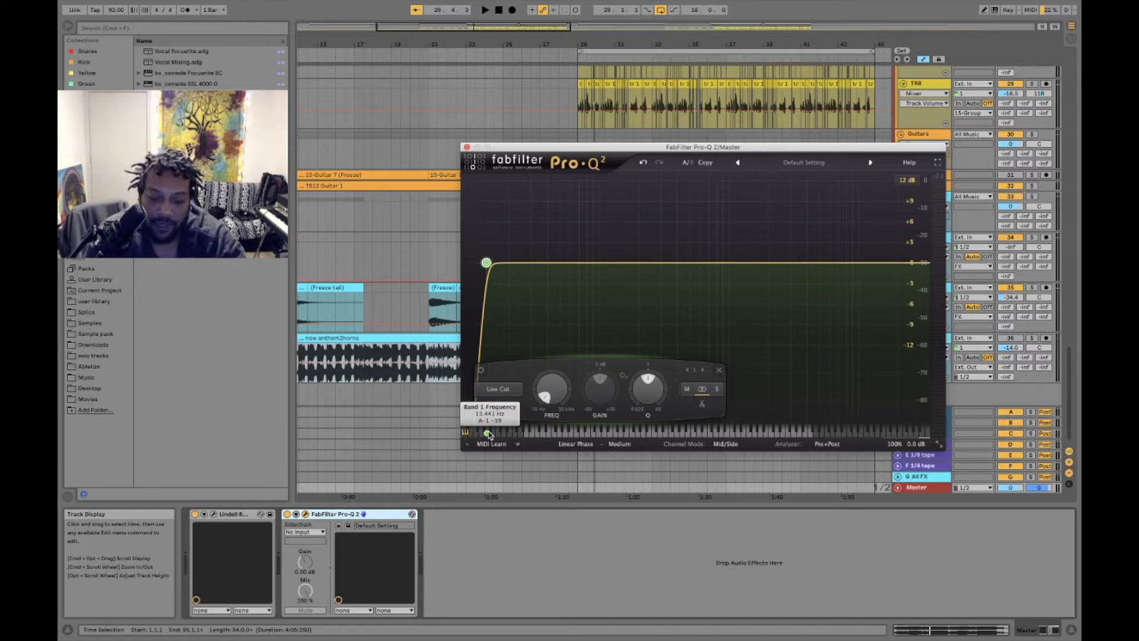
left_click_drag(489, 436, 493, 437)
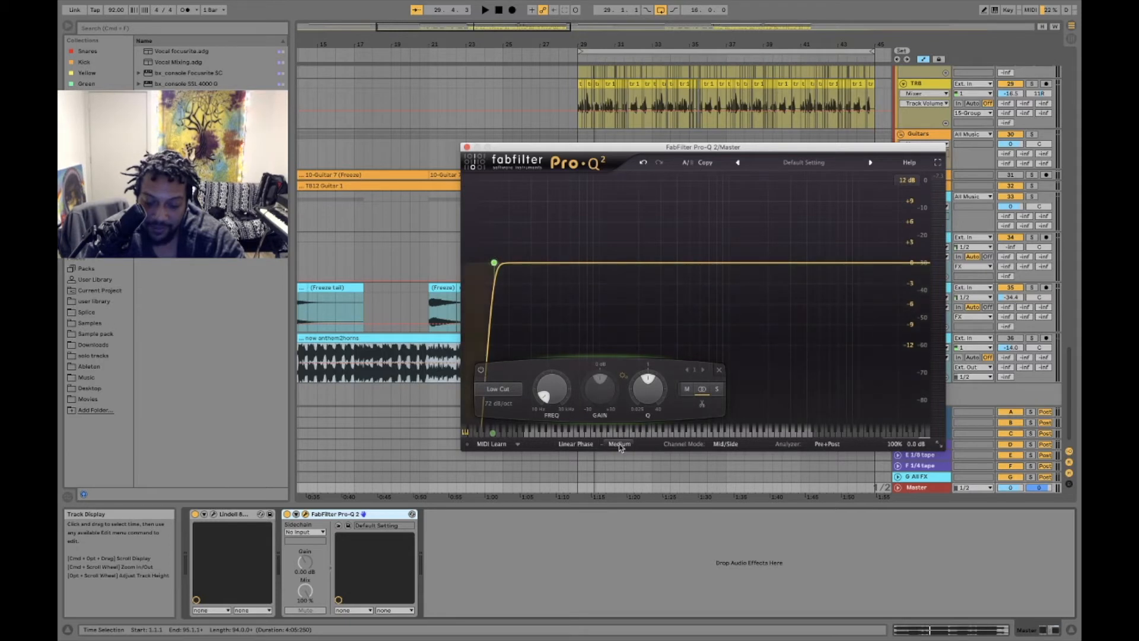
Check the EQ's channel mode options and the low-cut band's filter type and slope options
left_click(725, 450)
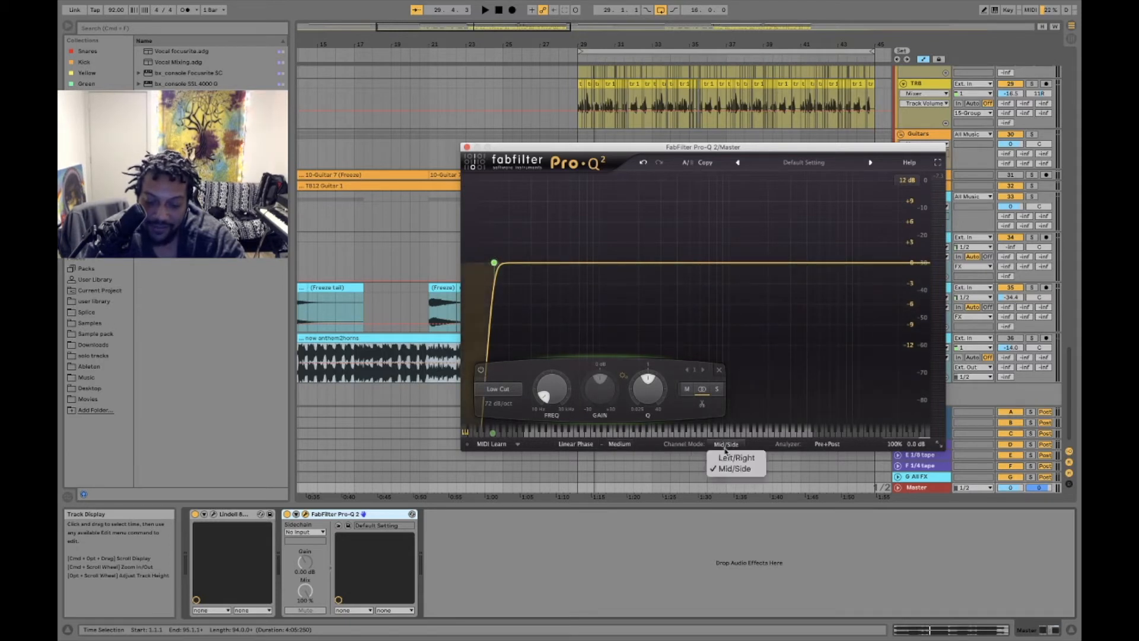
left_click(623, 449)
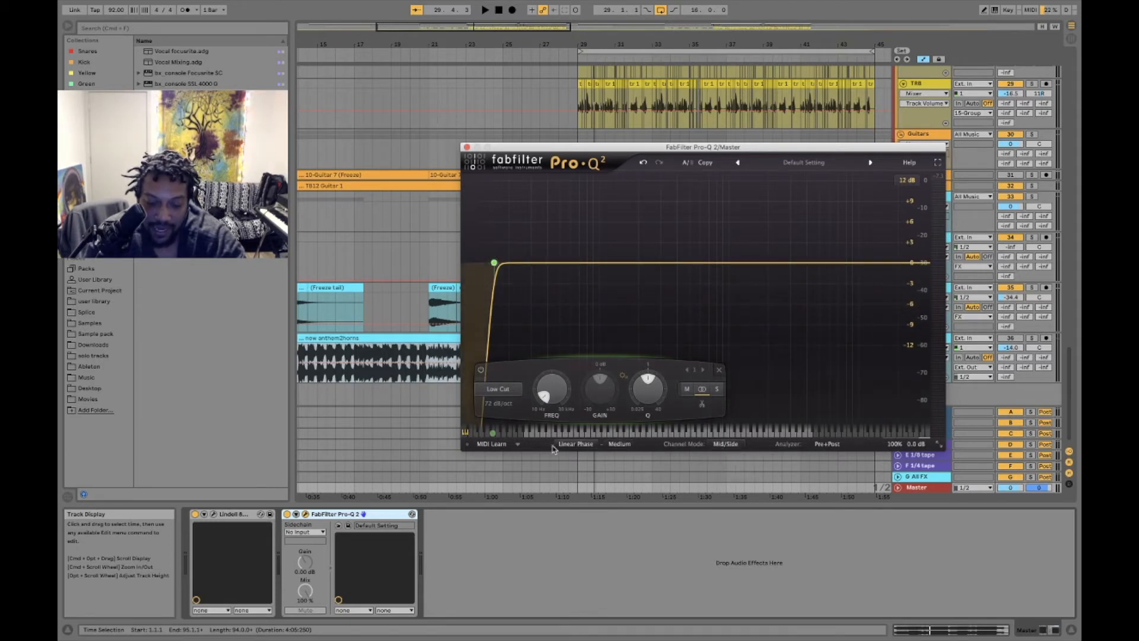
left_click(513, 391)
left_click(518, 380)
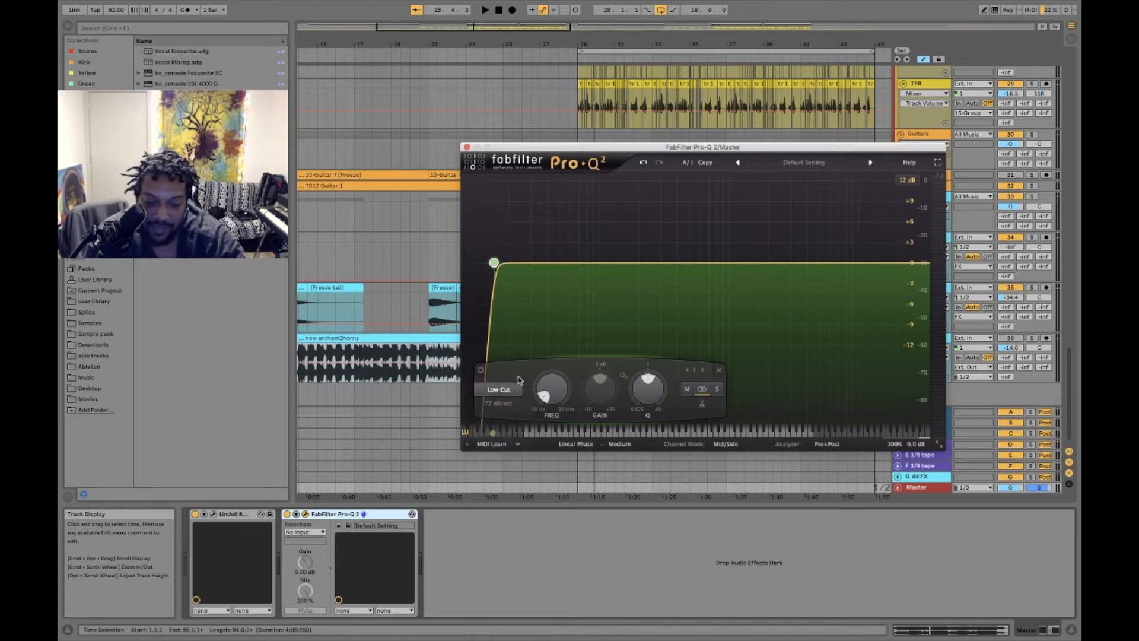
left_click(498, 403)
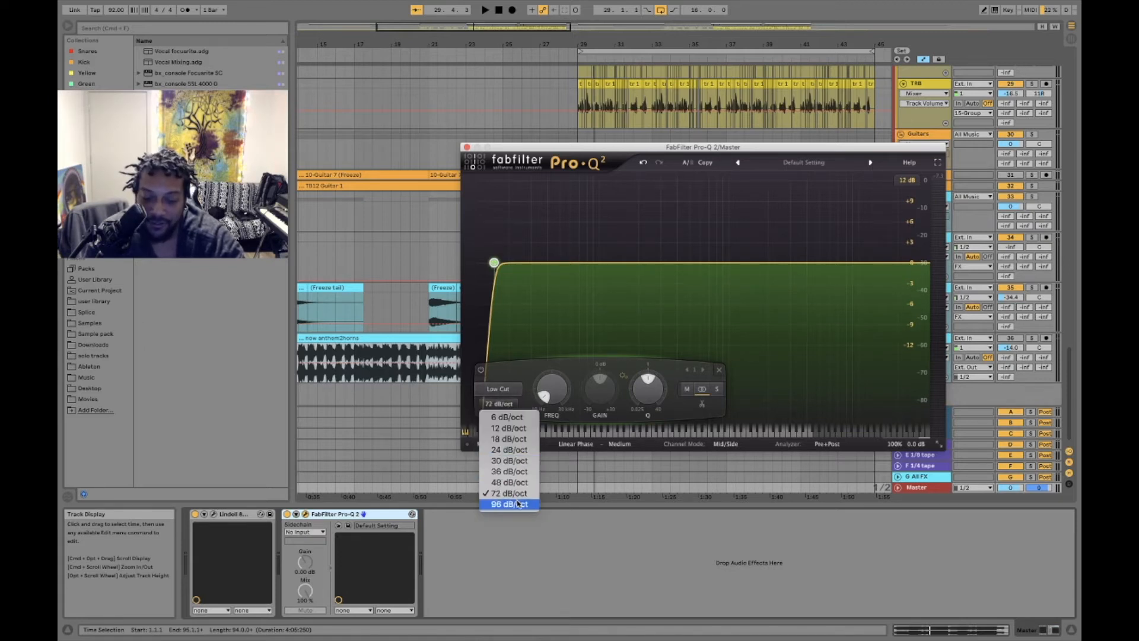
left_click(520, 369)
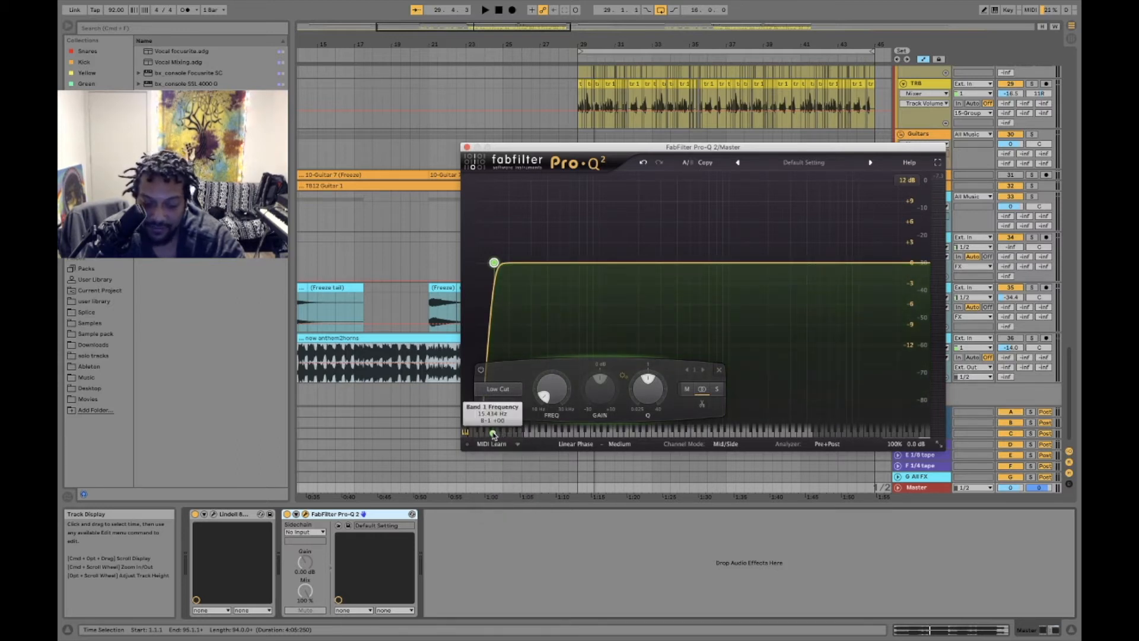
Raise the low-cut band's frequency on the piano keyboard and settle it on A#0, about 29 Hz
left_click_drag(493, 435, 538, 435)
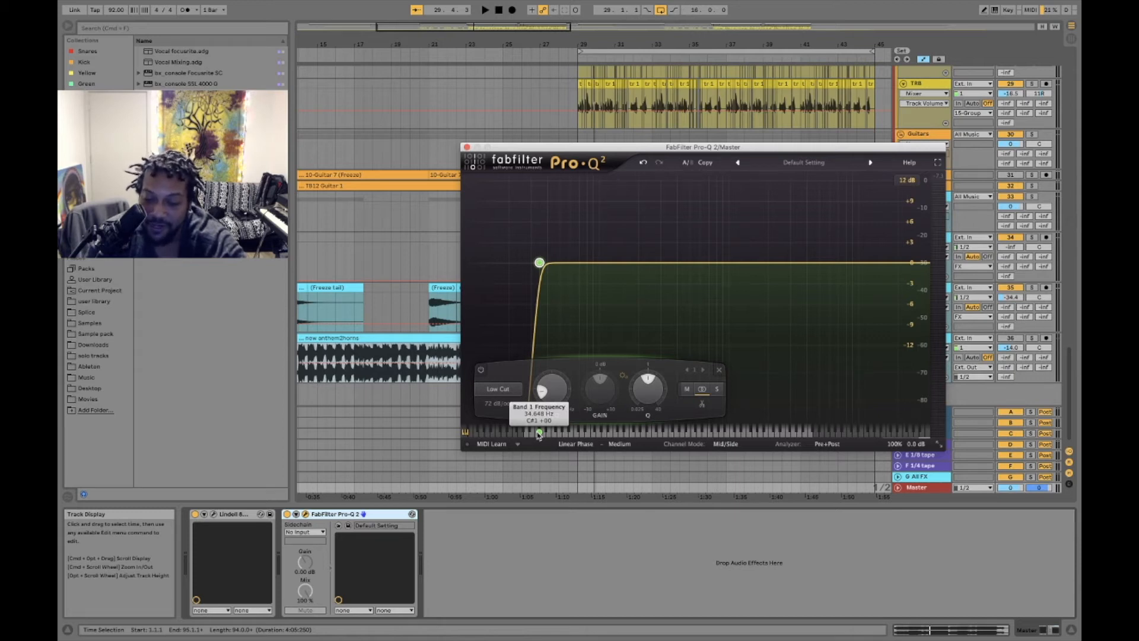
left_click_drag(539, 435, 528, 435)
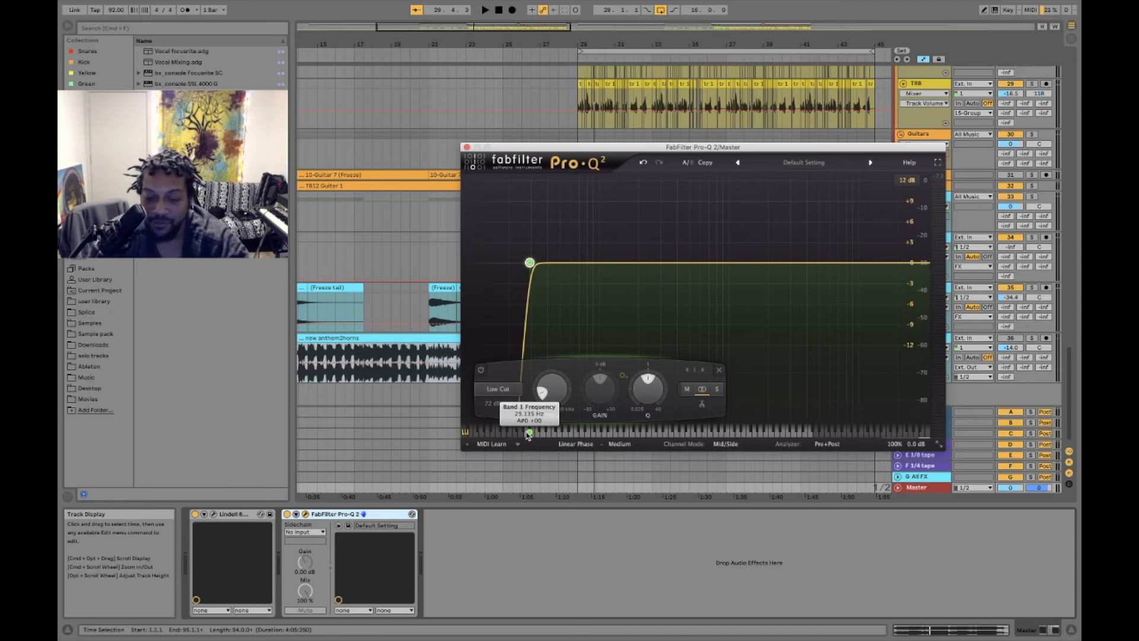
Add a second low-cut band with a 24 dB/oct slope, cutting only the side signal, with its frequency between 100 and 200 Hz
double_click(492, 265)
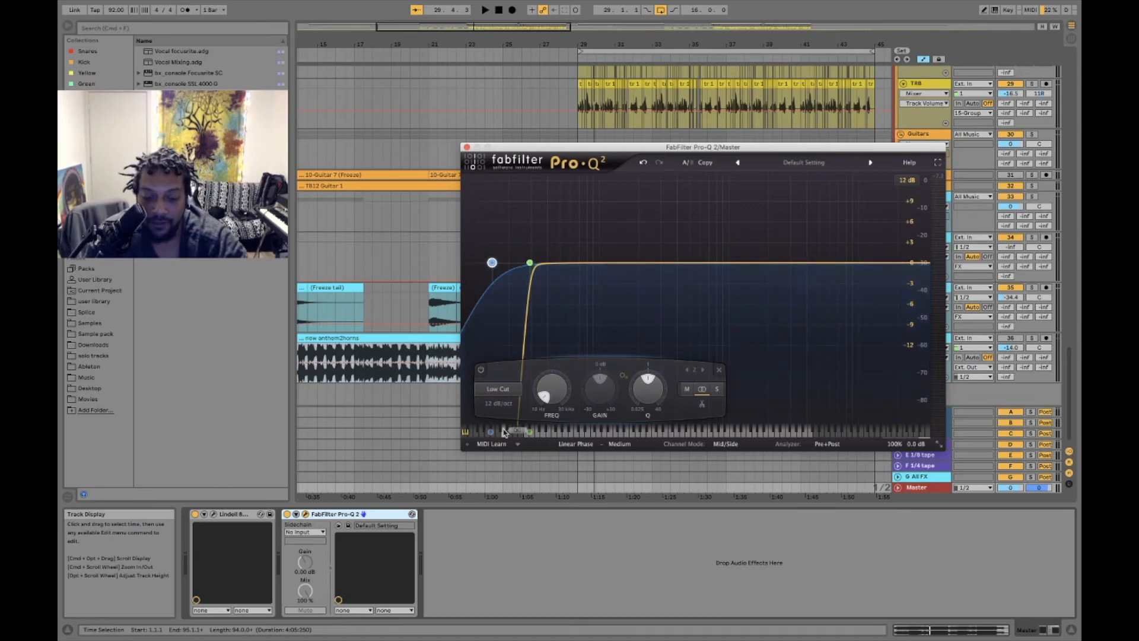
left_click(497, 404)
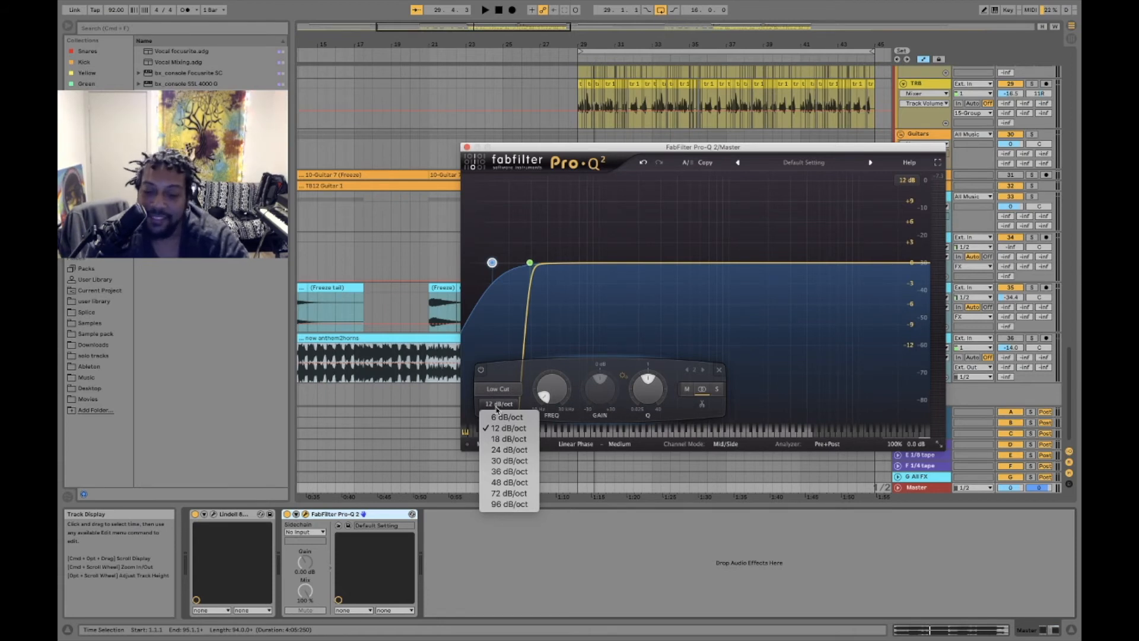
left_click(507, 451)
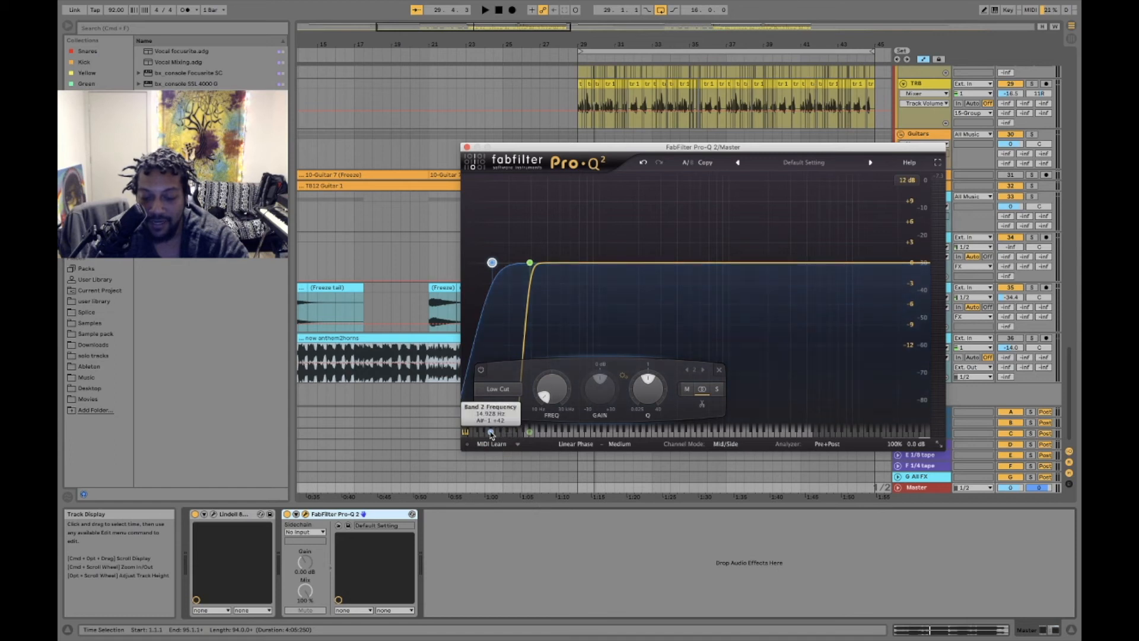
left_click_drag(491, 435, 626, 428)
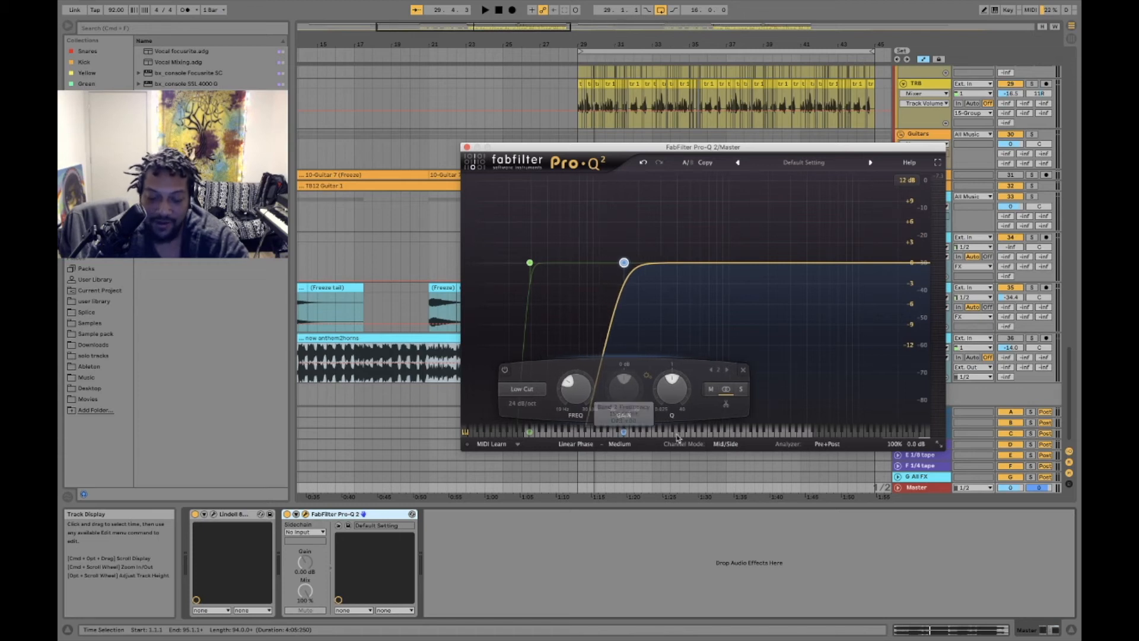
left_click(741, 391)
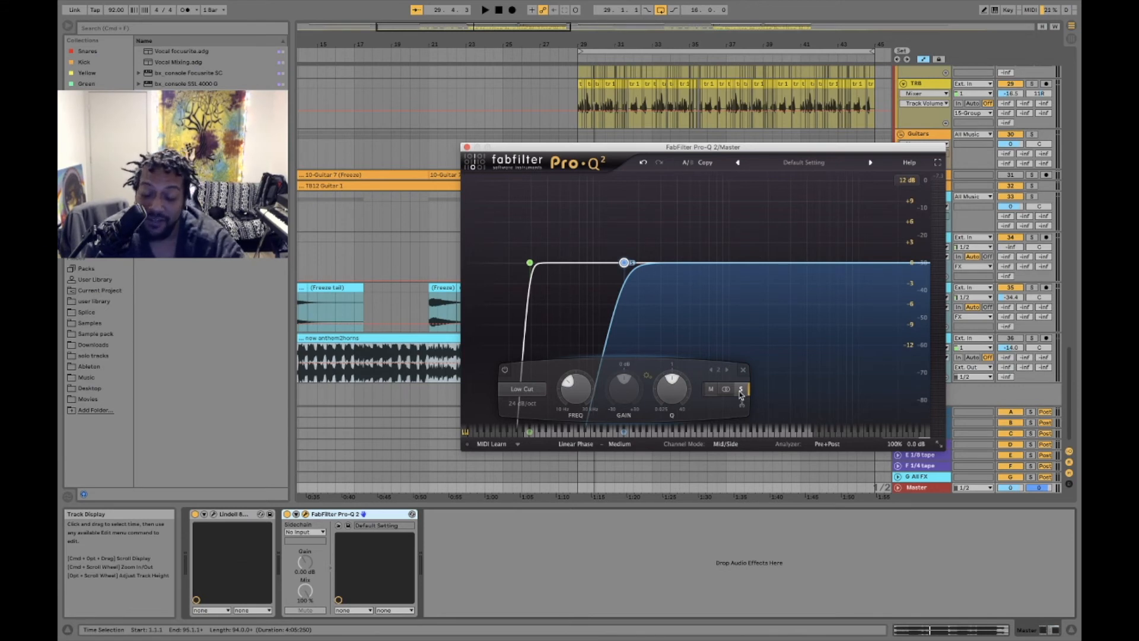
Add a high-cut band with a 24 dB/oct slope at D#10 (19912 Hz), and close the EQ window
left_click(917, 263)
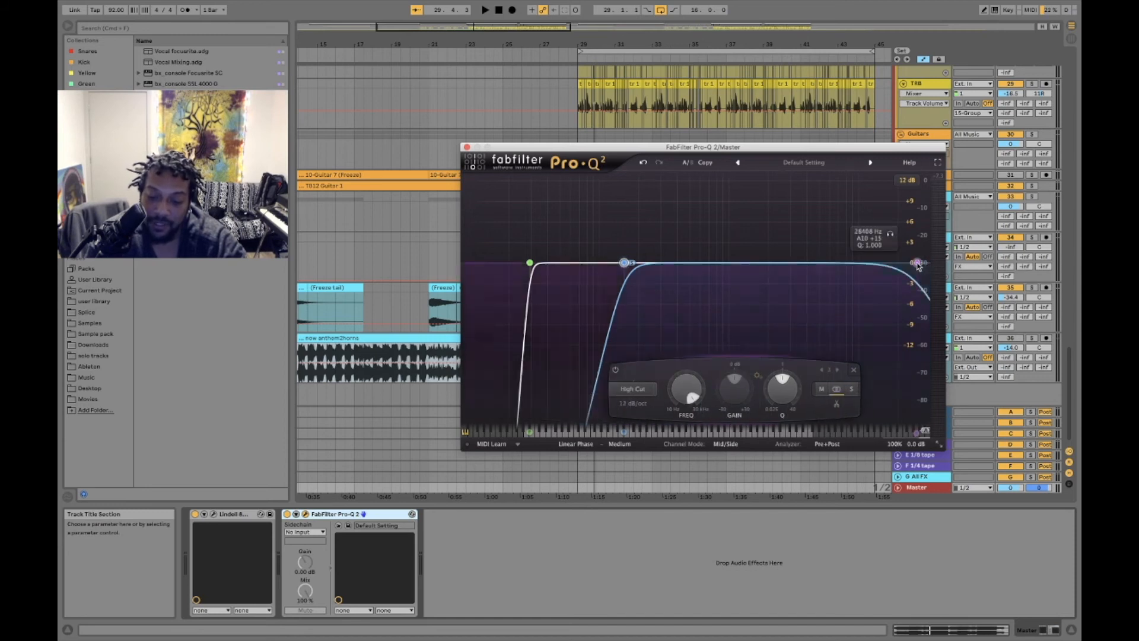
left_click(696, 404)
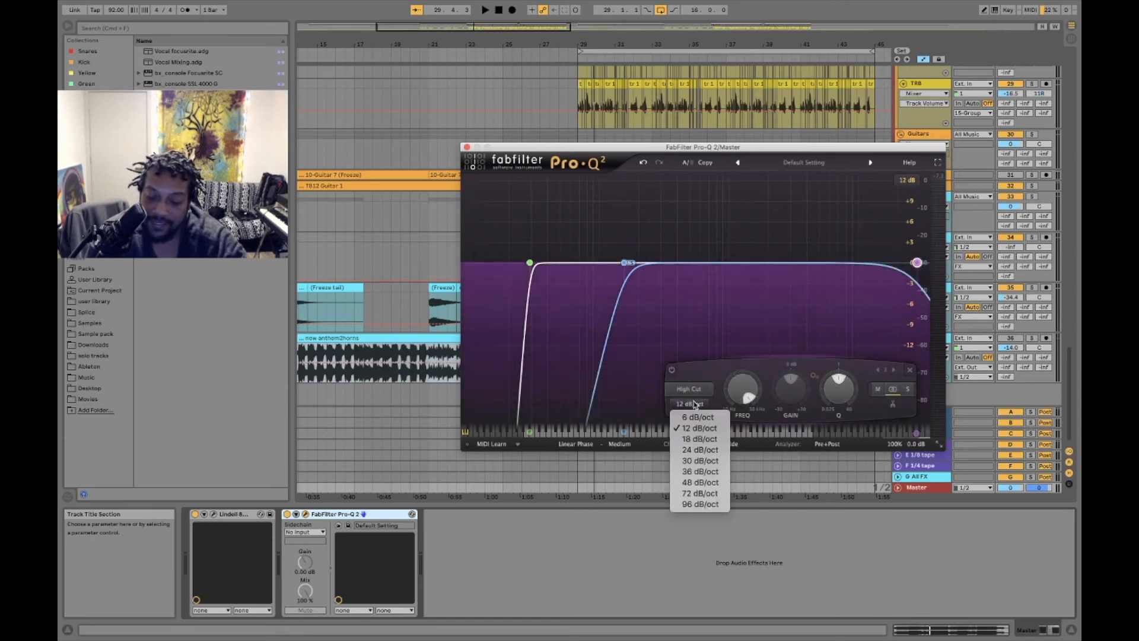
left_click(700, 451)
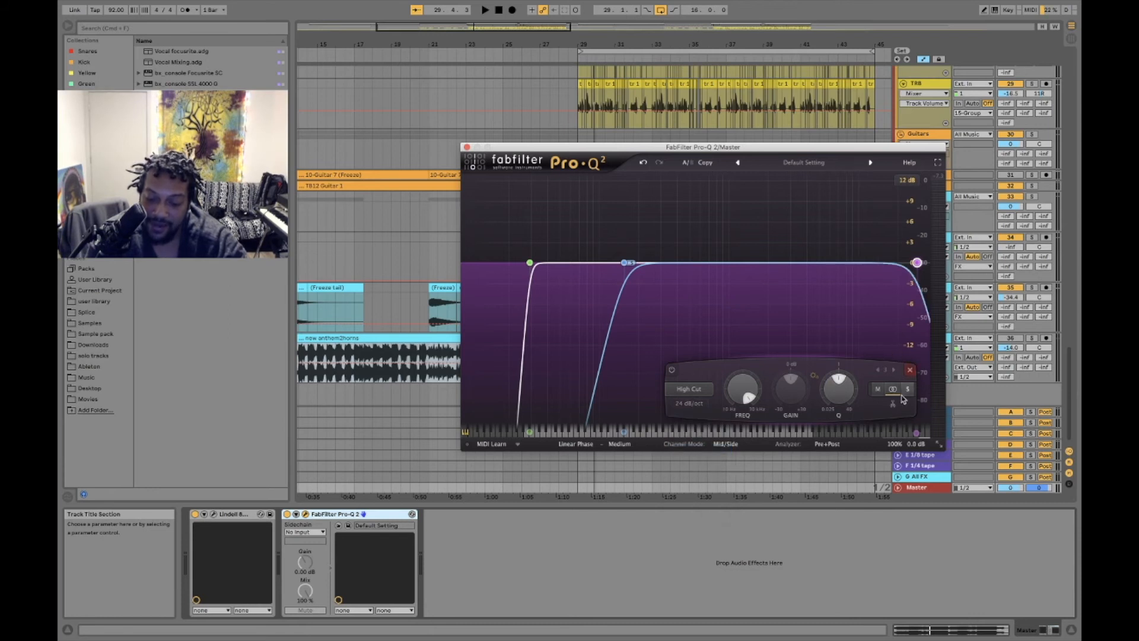
left_click_drag(913, 435, 898, 435)
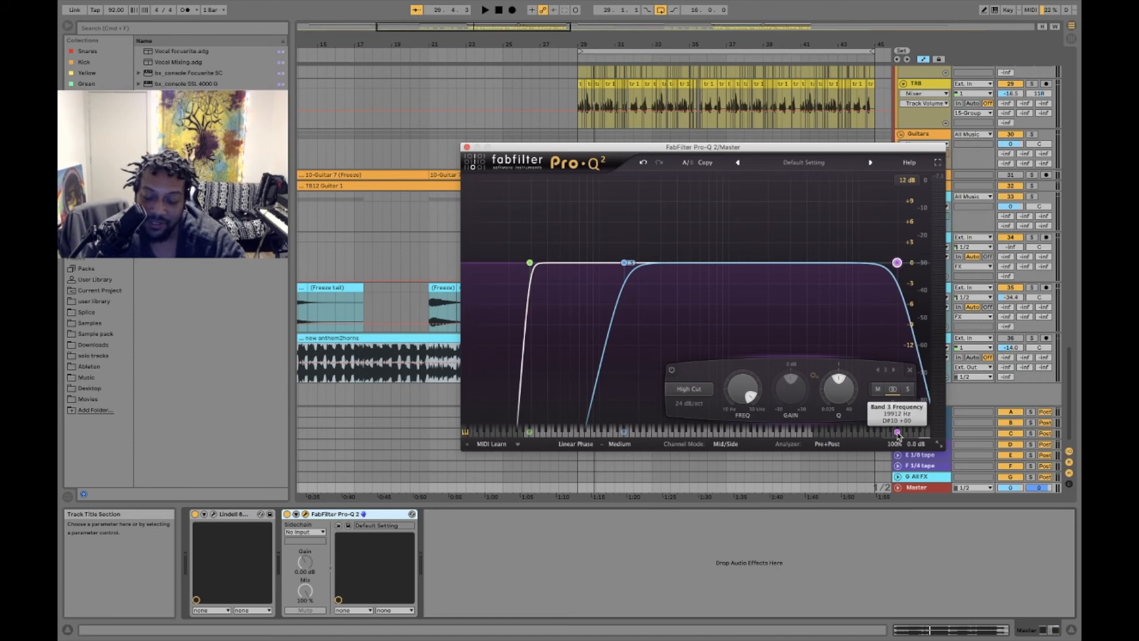
left_click(465, 146)
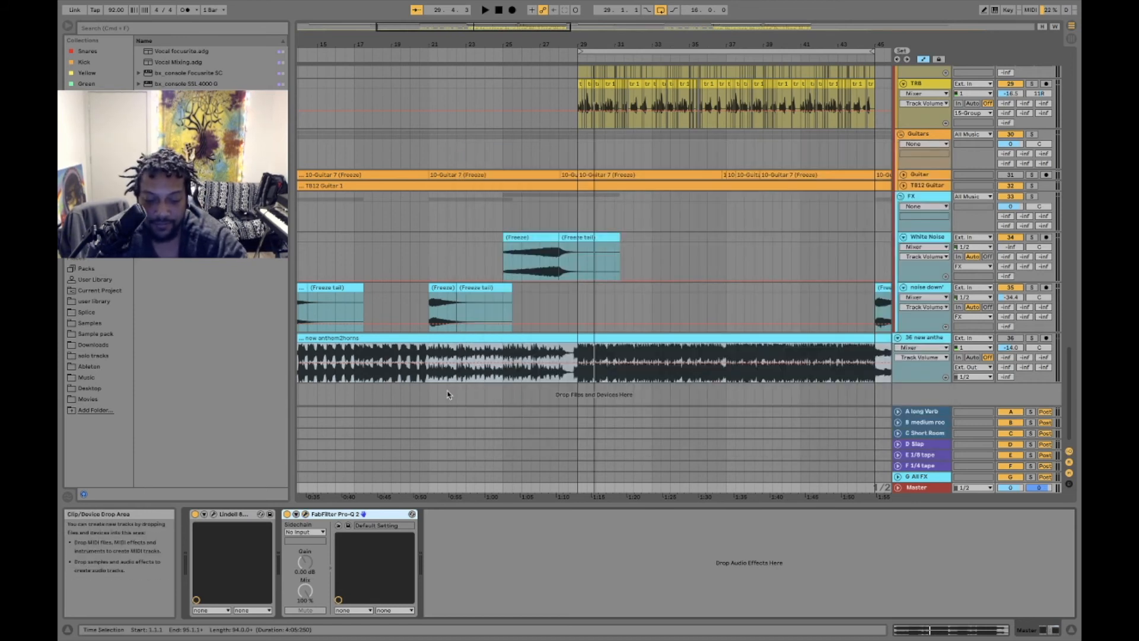
Play the song with the master EQ's window open and switch the EQ off and on to compare the sound
key("space")
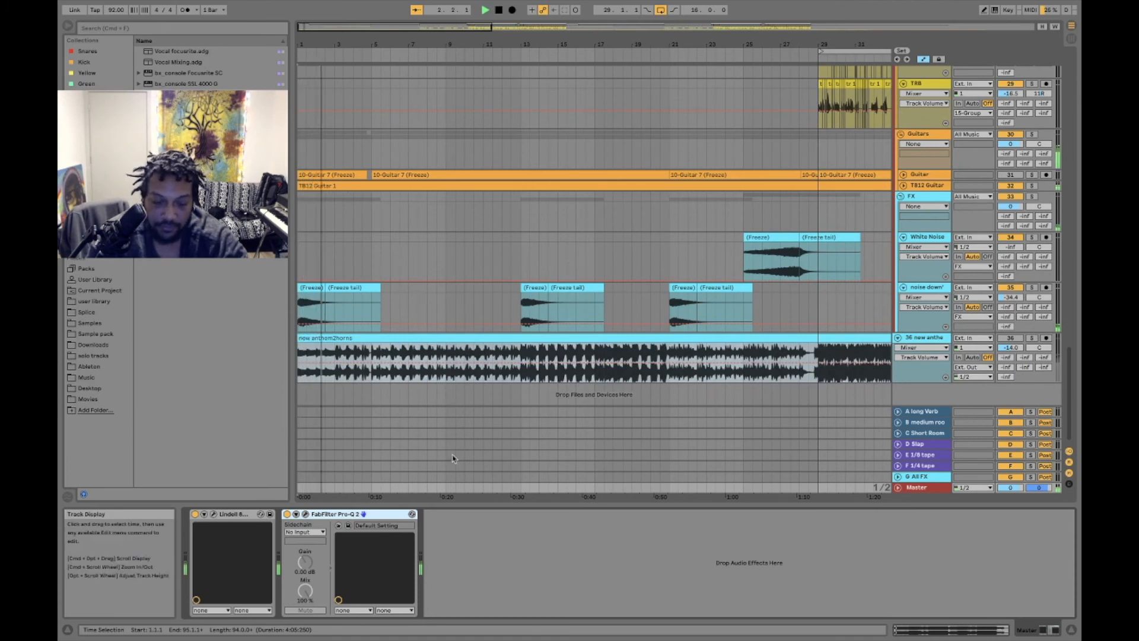
left_click(306, 514)
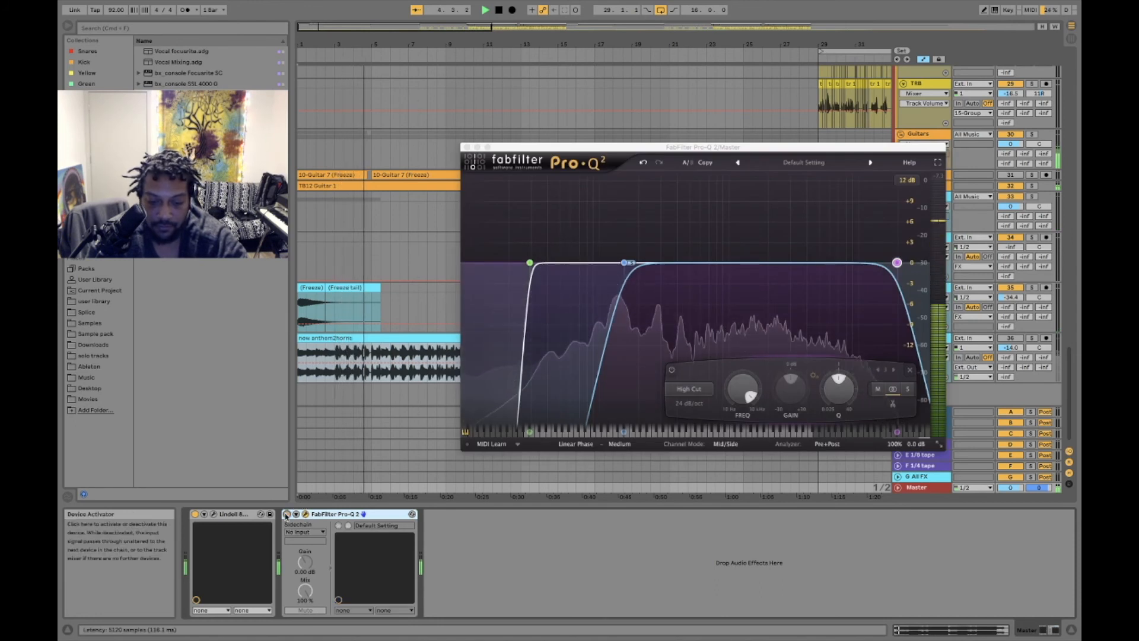
left_click(286, 514)
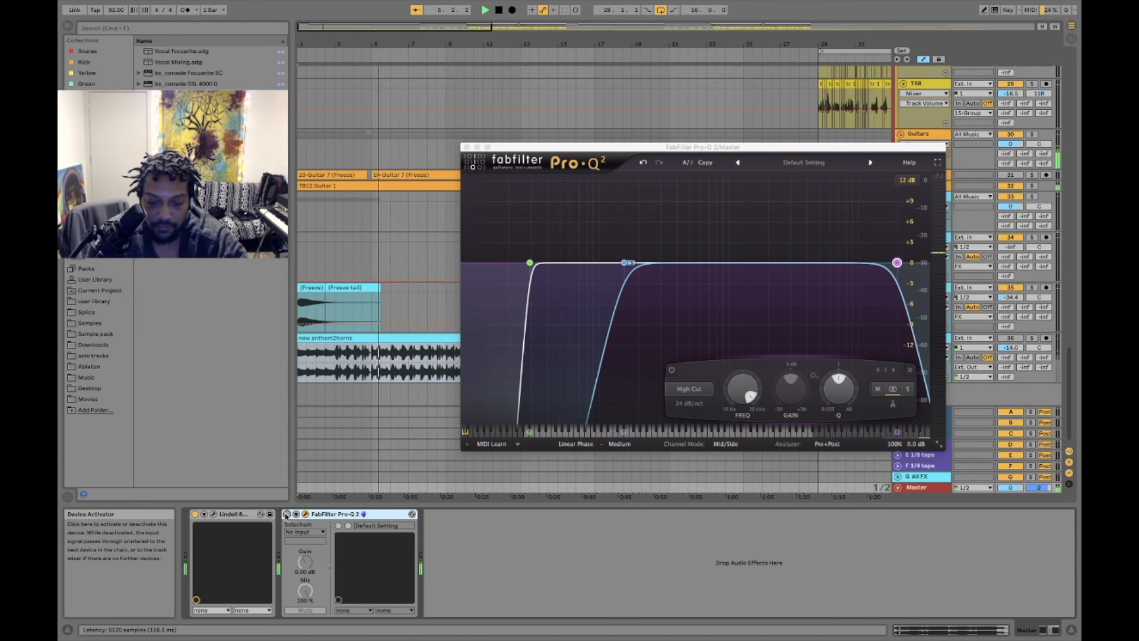
left_click(286, 514)
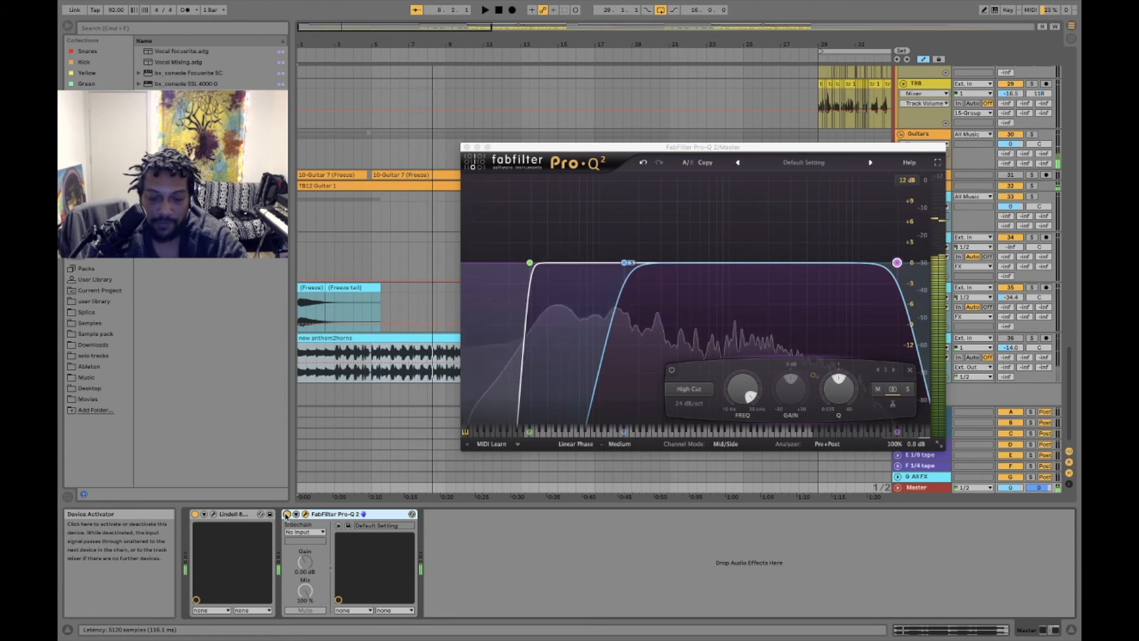
key("space")
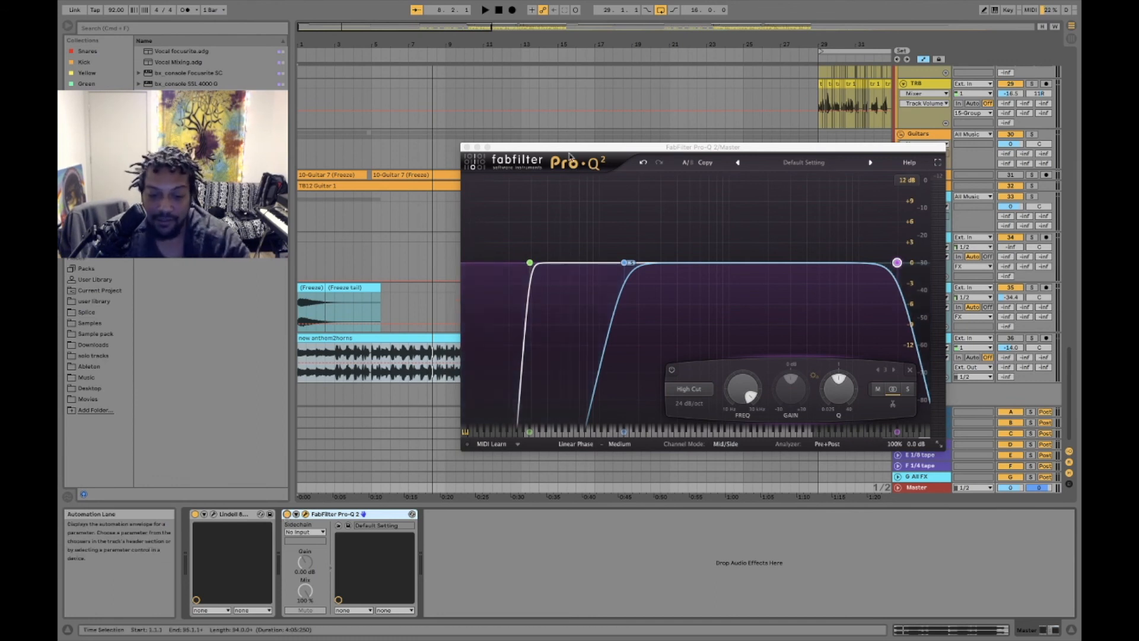
Move the EQ window clear of the arrangement tracks and close it
left_click_drag(569, 153, 529, 347)
scroll(593, 217, "right", 10)
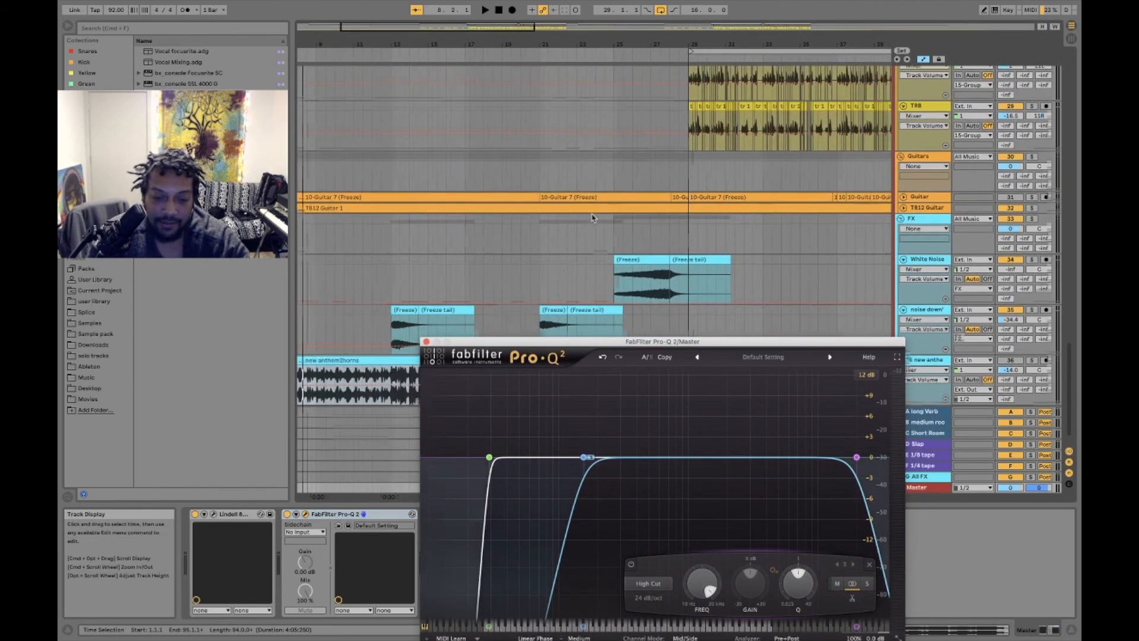
scroll(623, 217, "up", 1)
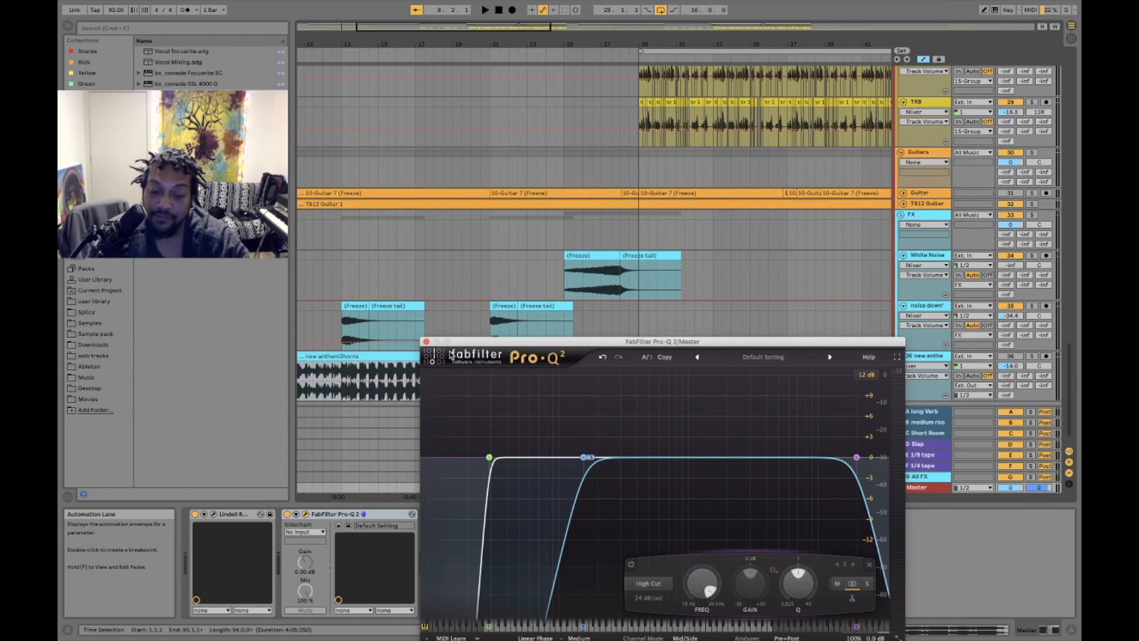
left_click(427, 342)
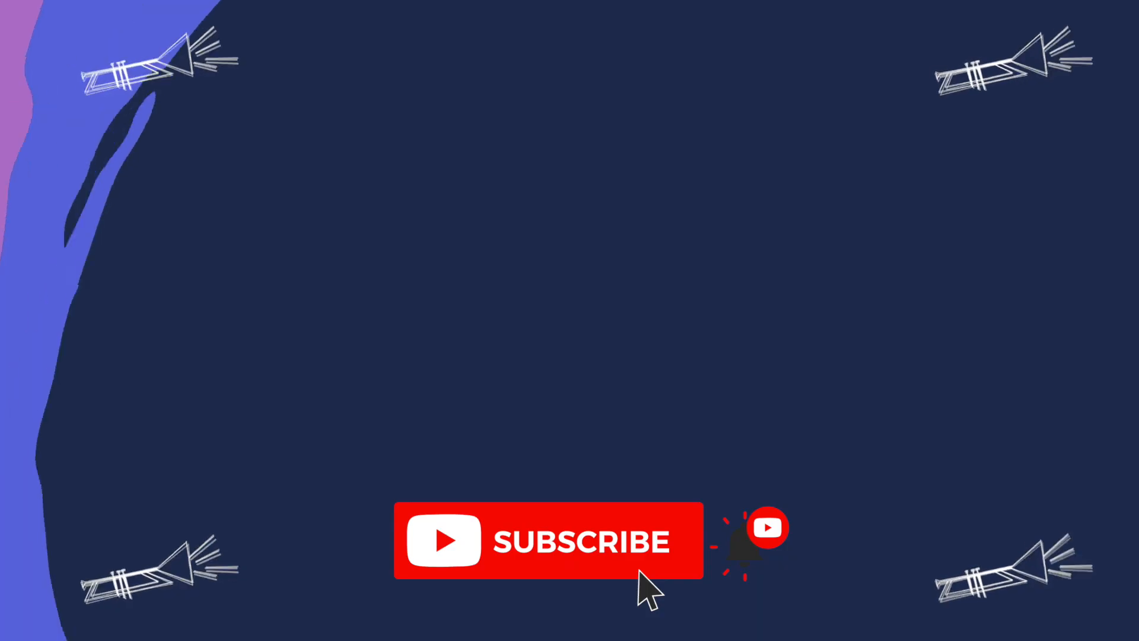